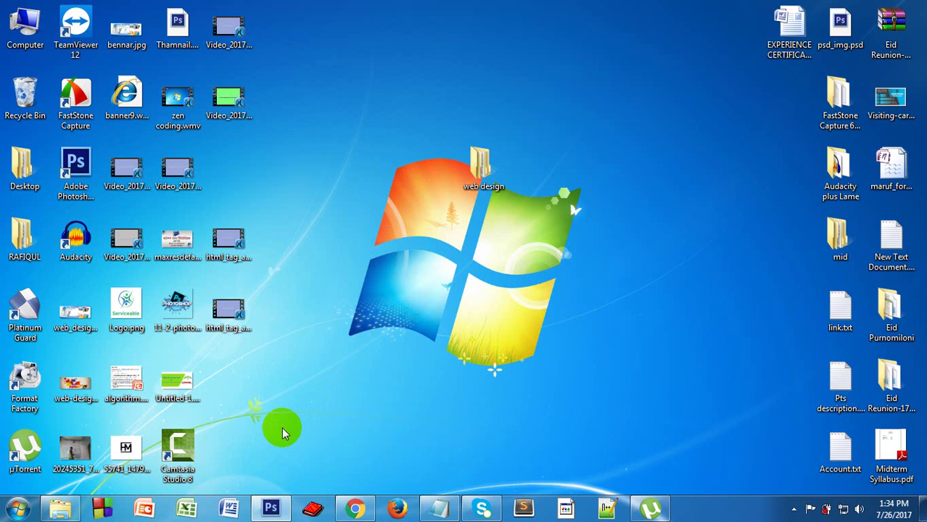
Step: Switch to Photoshop, expand the toolbox to two columns and return it to a single column, keeping the Move tool active
{"action": "left_click", "coordinate": [279, 506]}
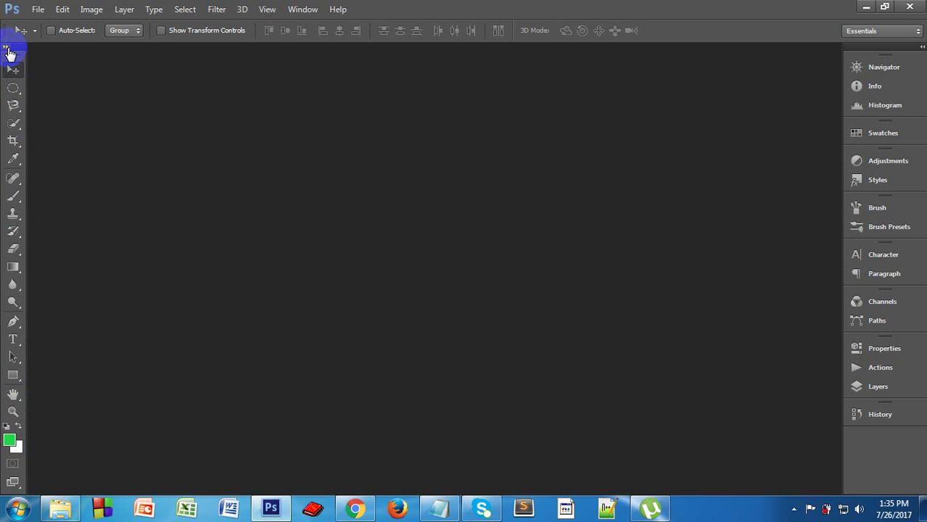
{"action": "left_click", "coordinate": [7, 48]}
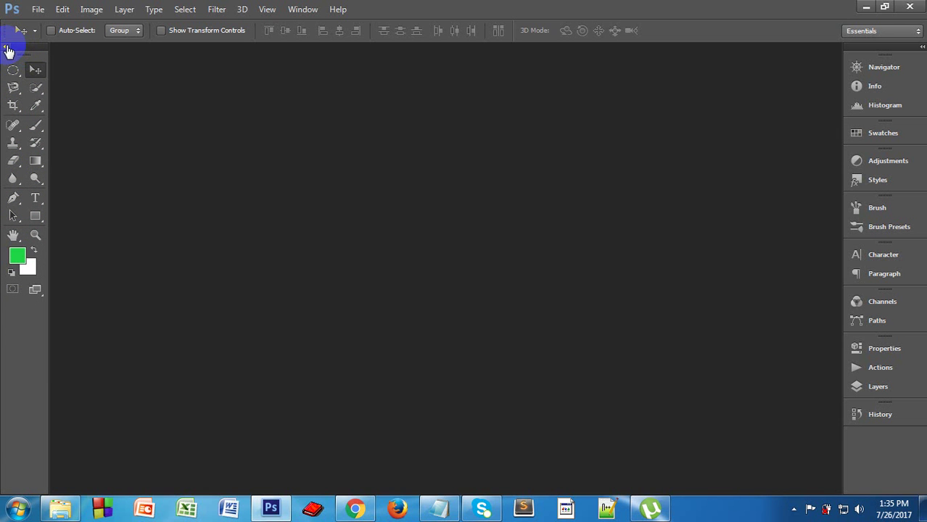
{"action": "left_click", "coordinate": [8, 47]}
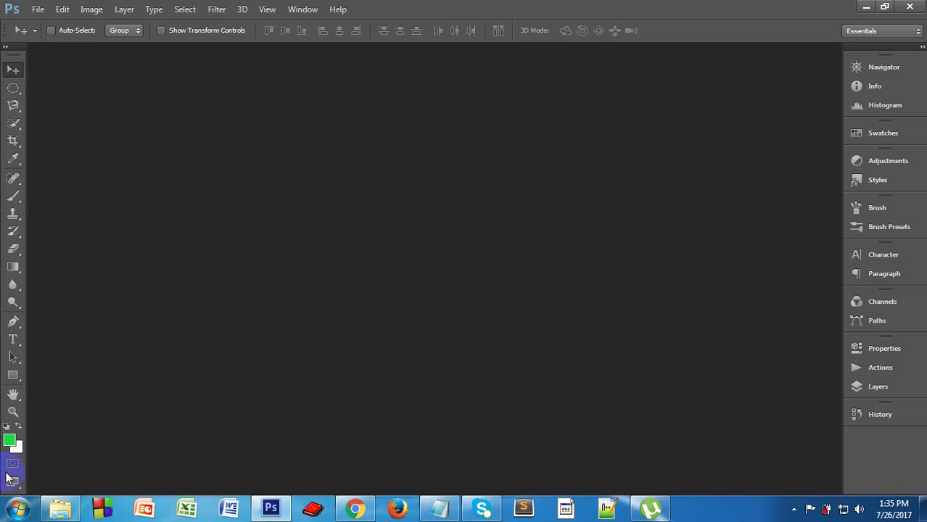
{"action": "left_click", "coordinate": [9, 77]}
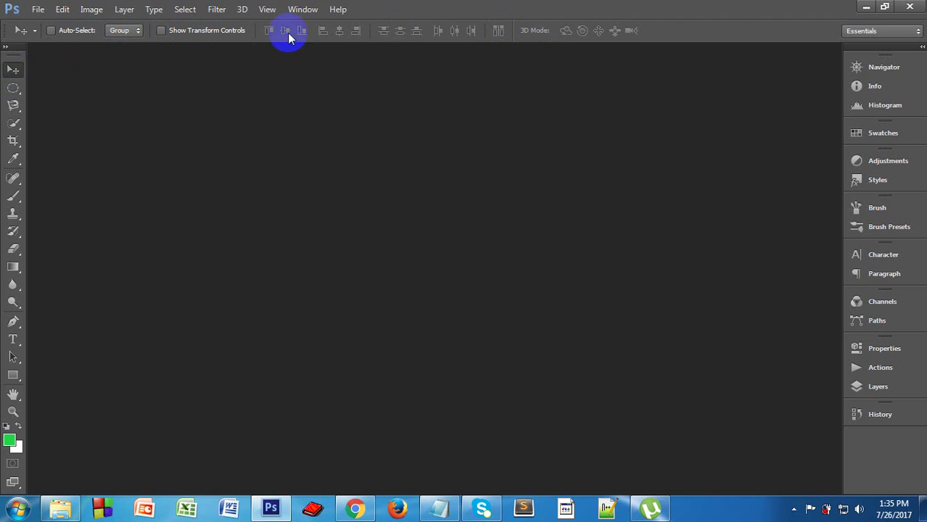
Step: Activate the Rectangular Marquee tool and the Pen tool in turn to view their options
{"action": "left_click", "coordinate": [11, 90]}
{"action": "right_click", "coordinate": [11, 90]}
{"action": "left_click", "coordinate": [46, 88]}
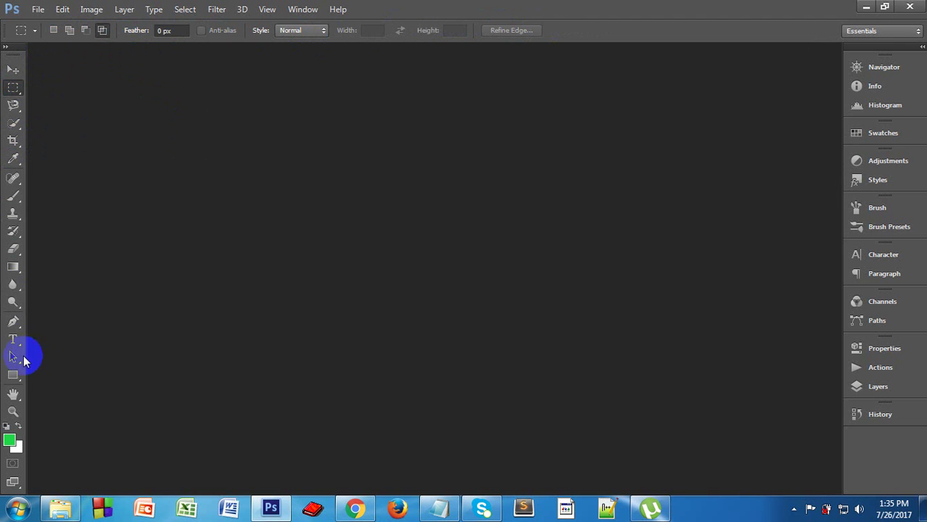
{"action": "left_click", "coordinate": [14, 325]}
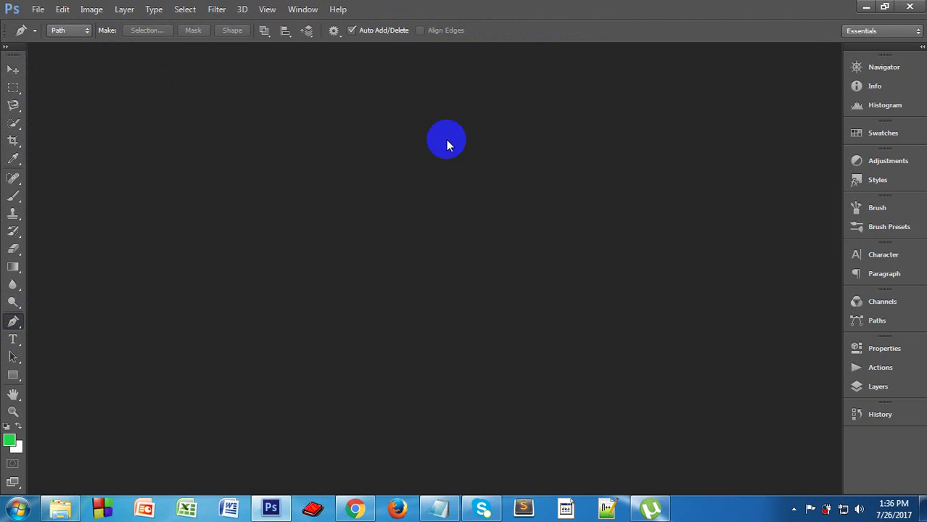
{"action": "left_click", "coordinate": [36, 9]}
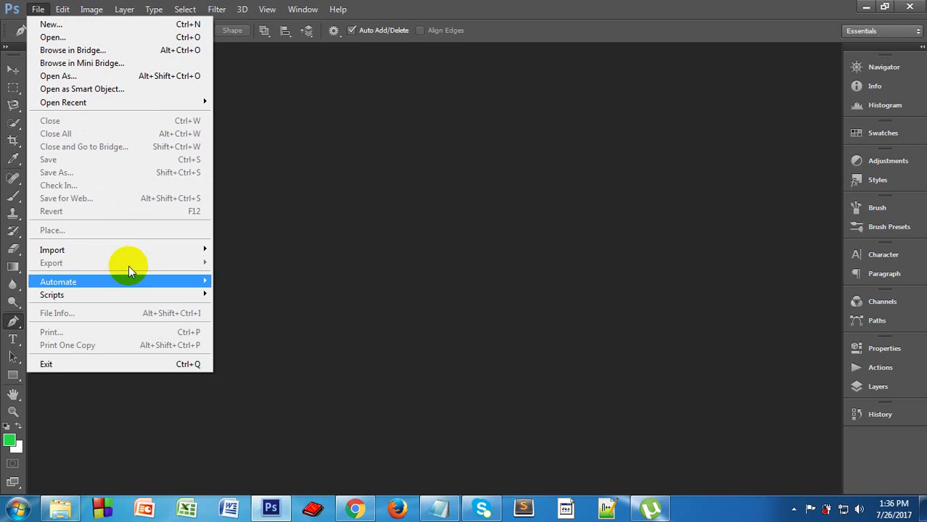
{"action": "left_click", "coordinate": [267, 131]}
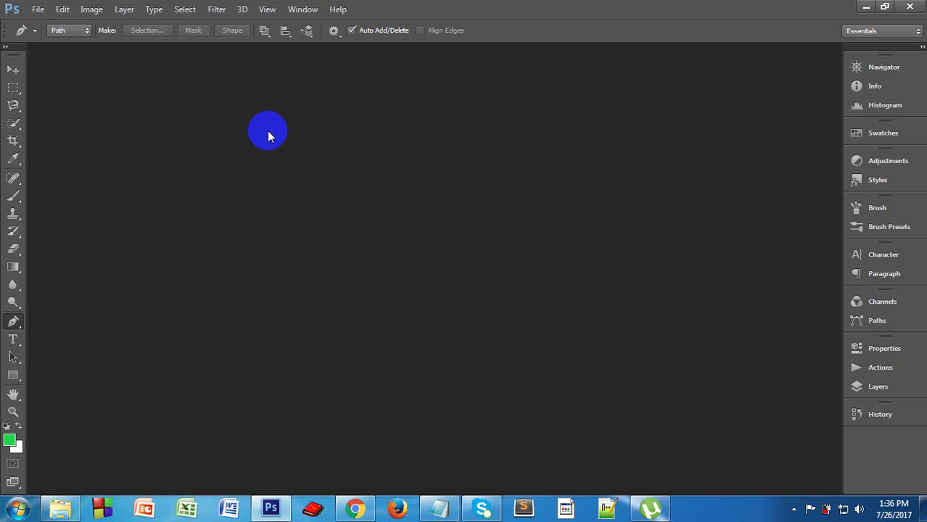
Step: Open the General preferences and bring up the Interface settings
{"action": "left_click", "coordinate": [62, 9]}
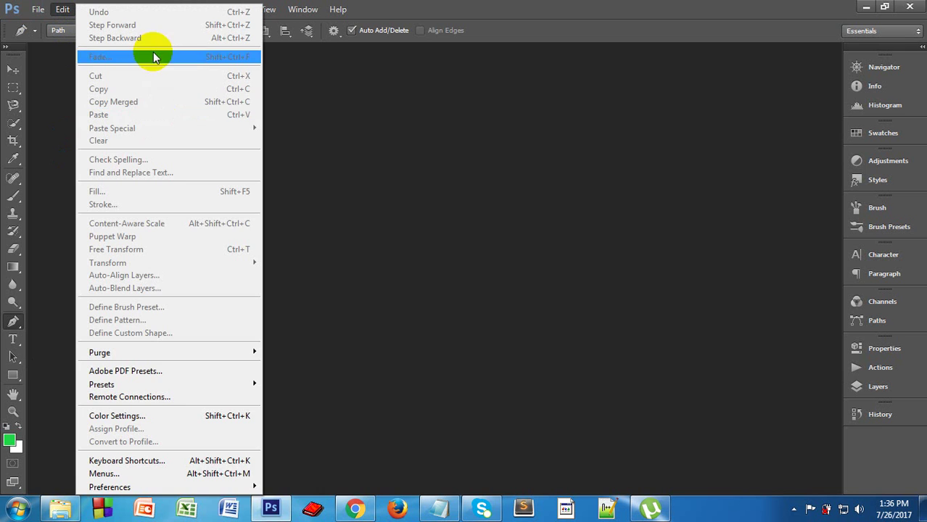
{"action": "mouse_move", "coordinate": [116, 489]}
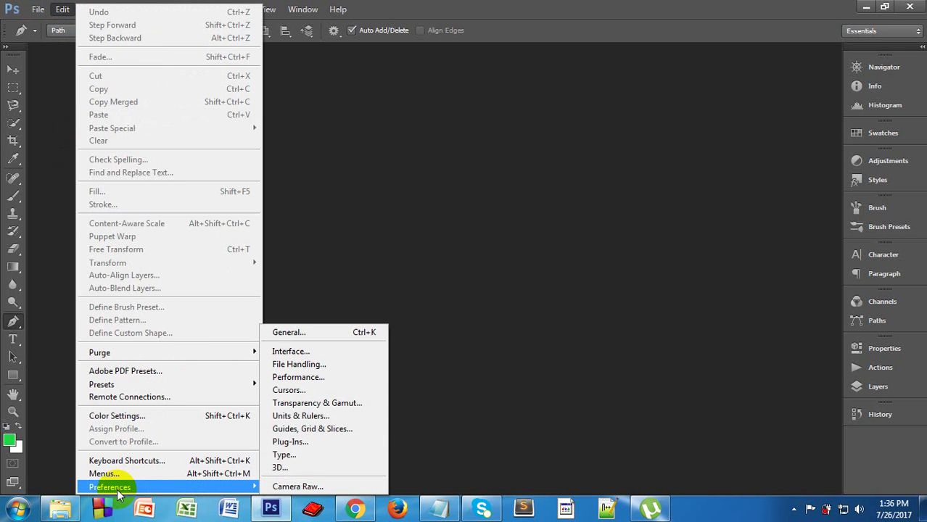
{"action": "left_click", "coordinate": [296, 334]}
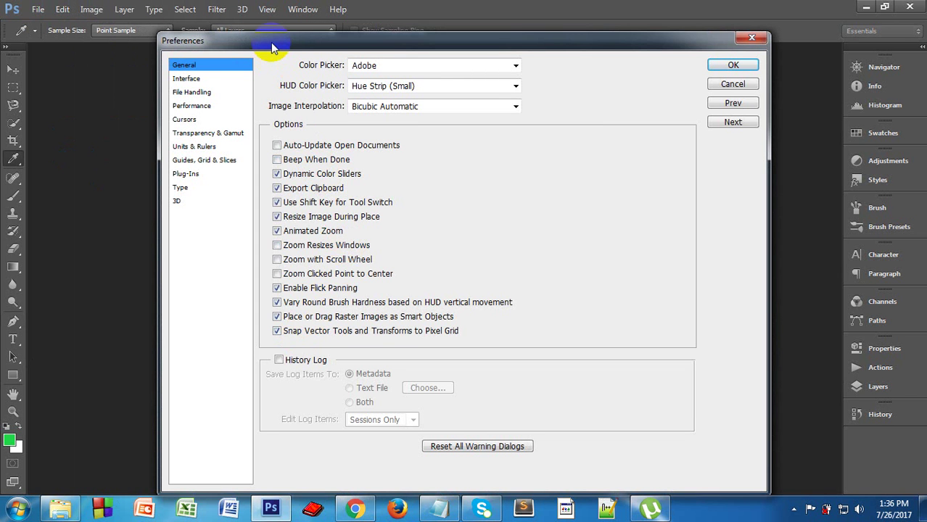
{"action": "left_click_drag", "start_coordinate": [272, 48], "coordinate": [217, 53]}
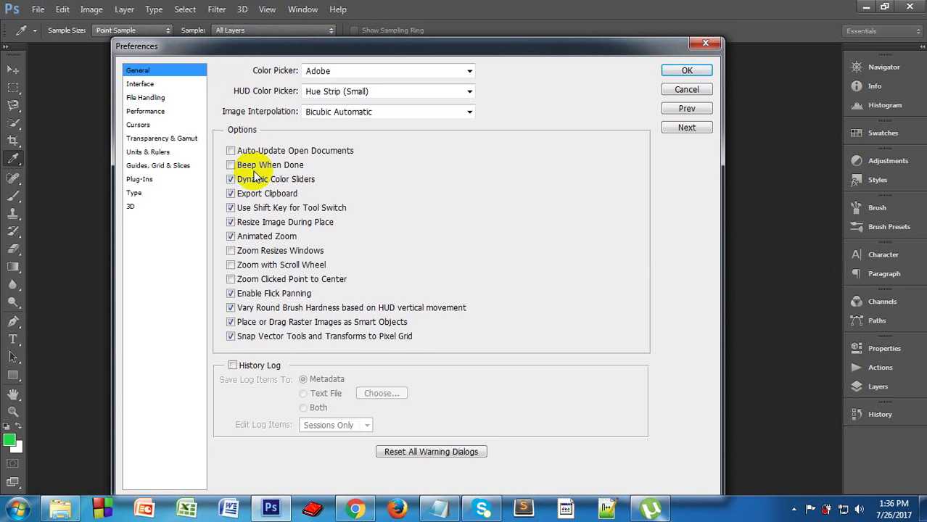
{"action": "left_click", "coordinate": [140, 84]}
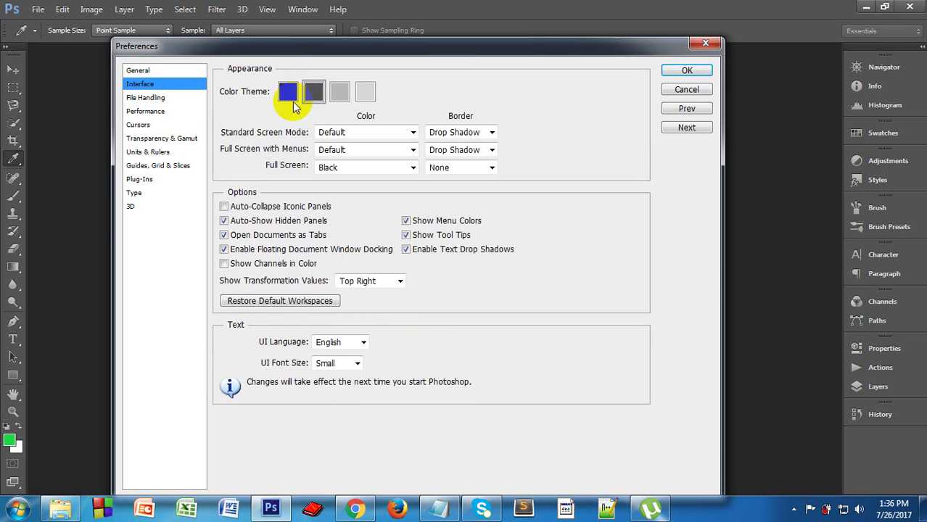
Step: Preview the darkest and lightest color themes, restore the second darkest theme, and confirm the preferences with the Pen tool active
{"action": "left_click", "coordinate": [288, 94]}
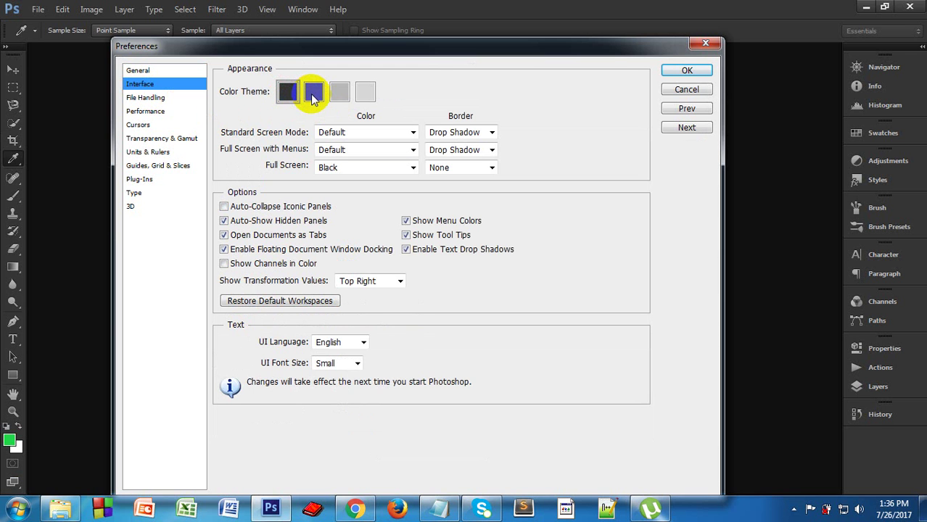
{"action": "left_click", "coordinate": [366, 96]}
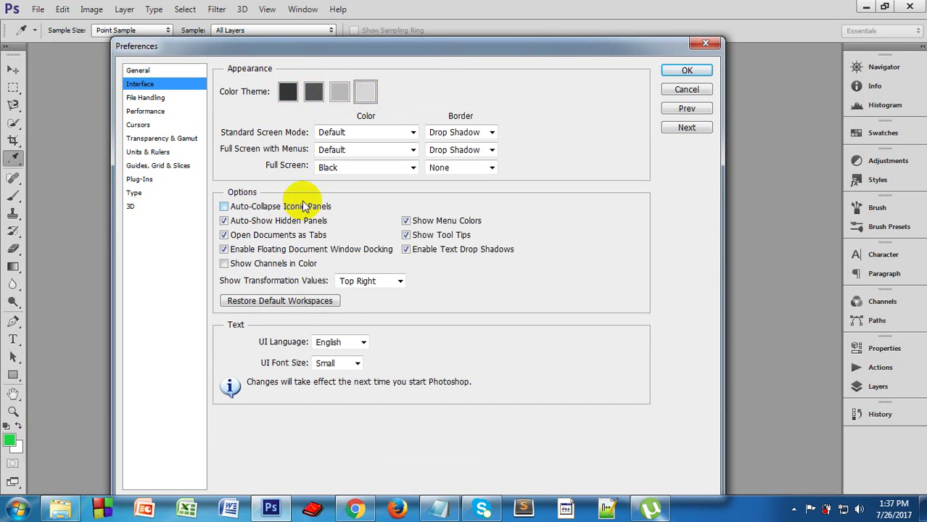
{"action": "left_click", "coordinate": [315, 97]}
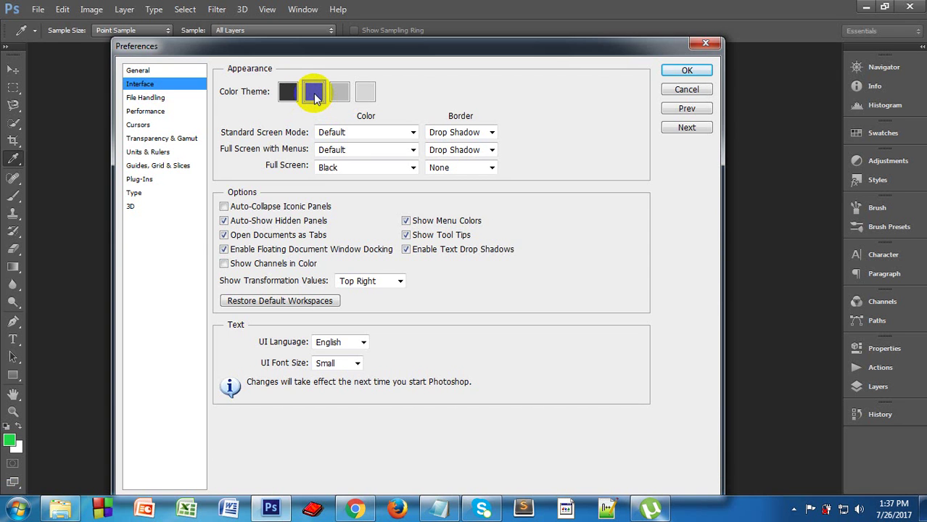
{"action": "left_click", "coordinate": [687, 70]}
{"action": "key", "text": "p"}
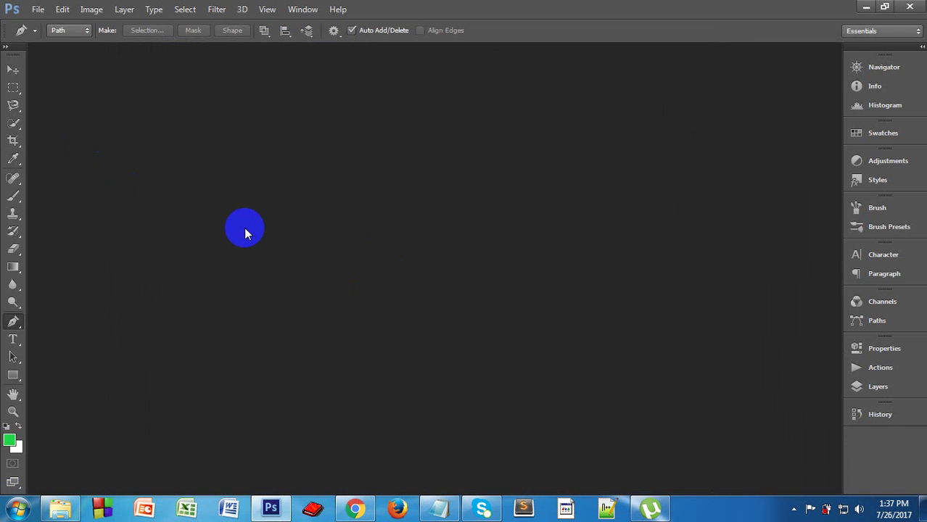
{"action": "left_click", "coordinate": [100, 13]}
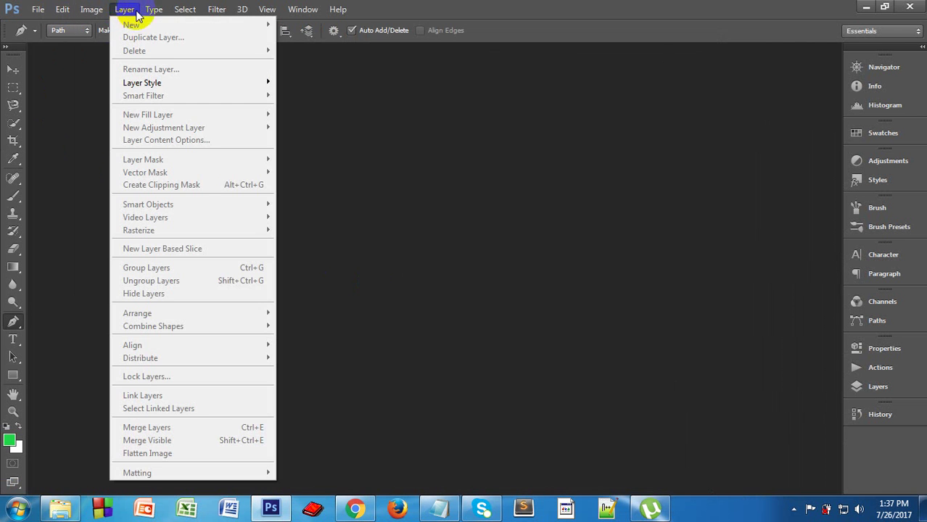
{"action": "mouse_move", "coordinate": [193, 14]}
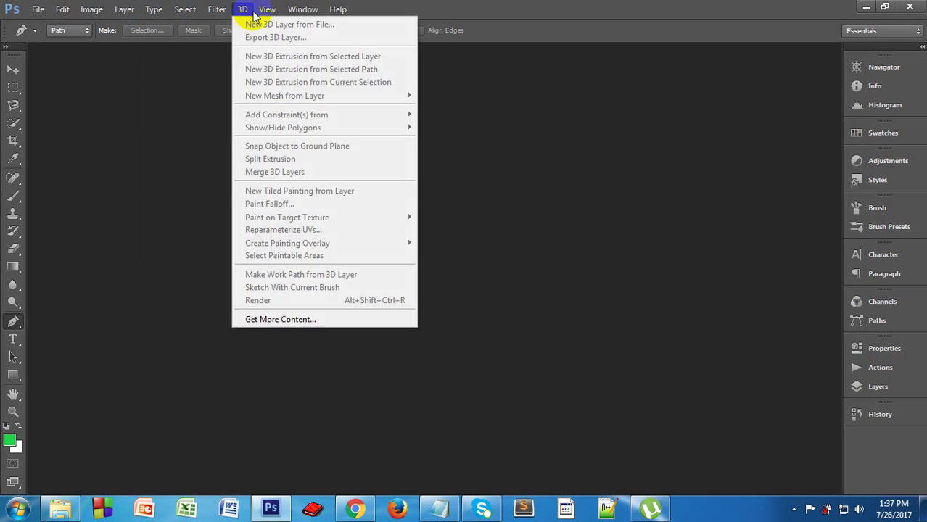
{"action": "mouse_move", "coordinate": [303, 14]}
{"action": "mouse_move", "coordinate": [338, 10]}
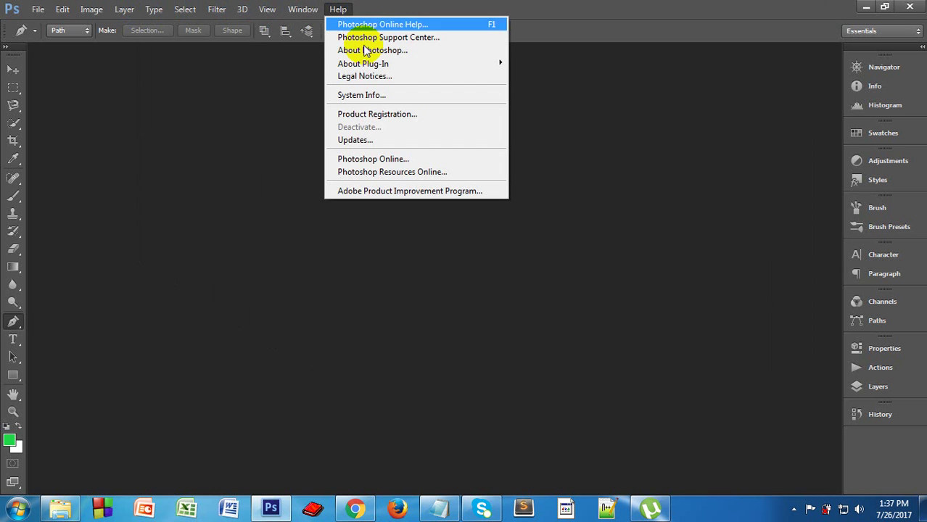
{"action": "left_click", "coordinate": [405, 12]}
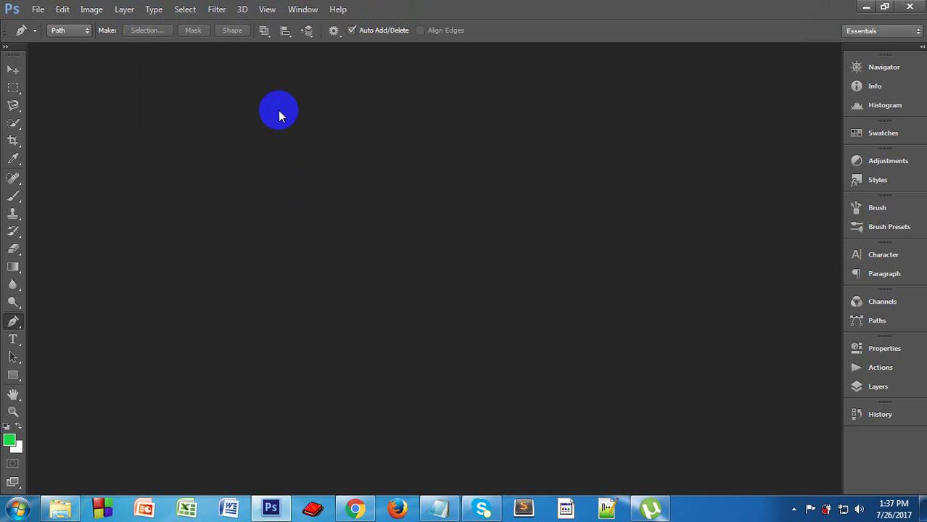
Step: View the Marquee tool variants and activate the Crop tool
{"action": "left_click", "coordinate": [22, 96]}
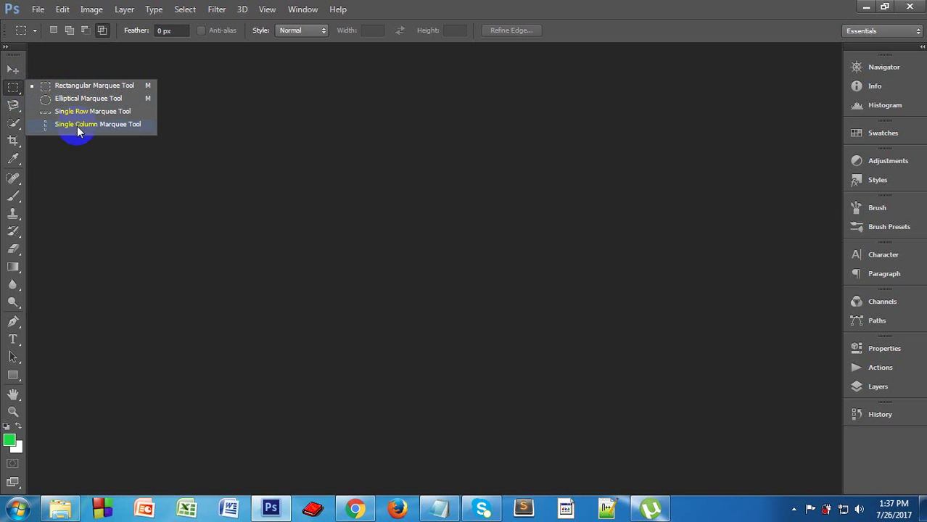
{"action": "left_click", "coordinate": [21, 147]}
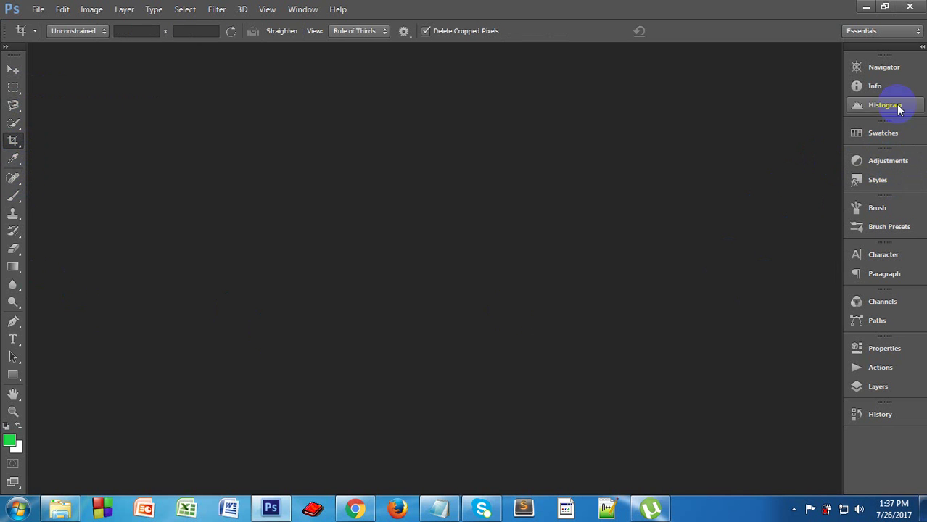
Step: Expand the panel dock and close the Swatches panel
{"action": "left_click", "coordinate": [922, 49]}
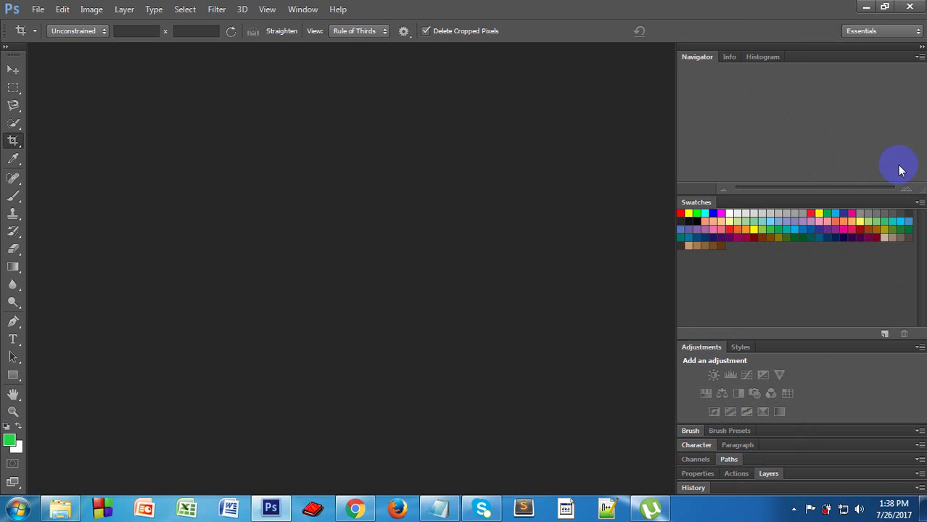
{"action": "left_click", "coordinate": [920, 204]}
{"action": "left_click", "coordinate": [920, 204]}
{"action": "left_click", "coordinate": [920, 204]}
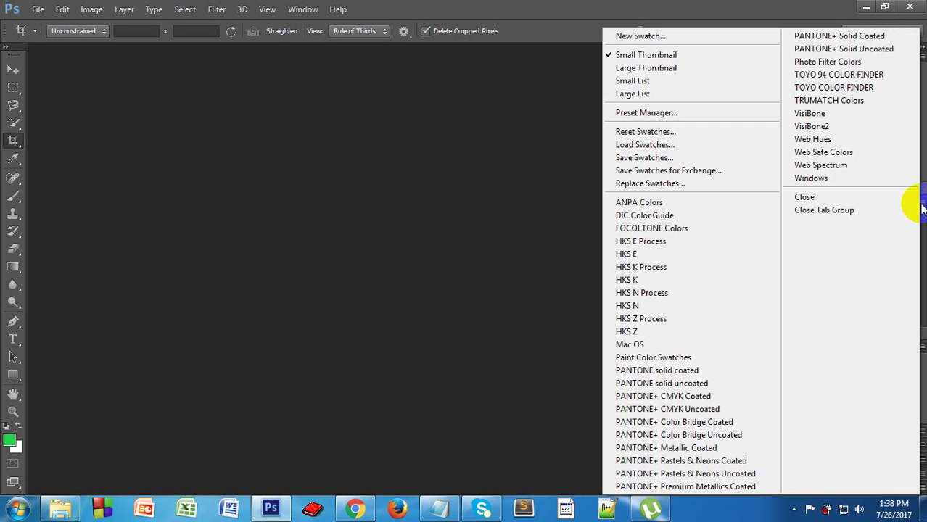
{"action": "left_click", "coordinate": [833, 198]}
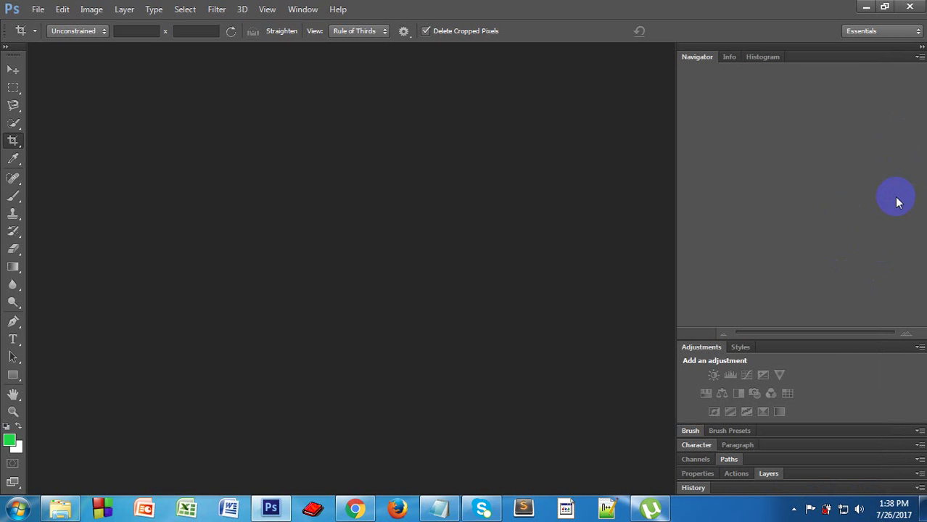
Step: Bring up the Styles panel and the Layers panel in the expanded dock
{"action": "left_click", "coordinate": [303, 10]}
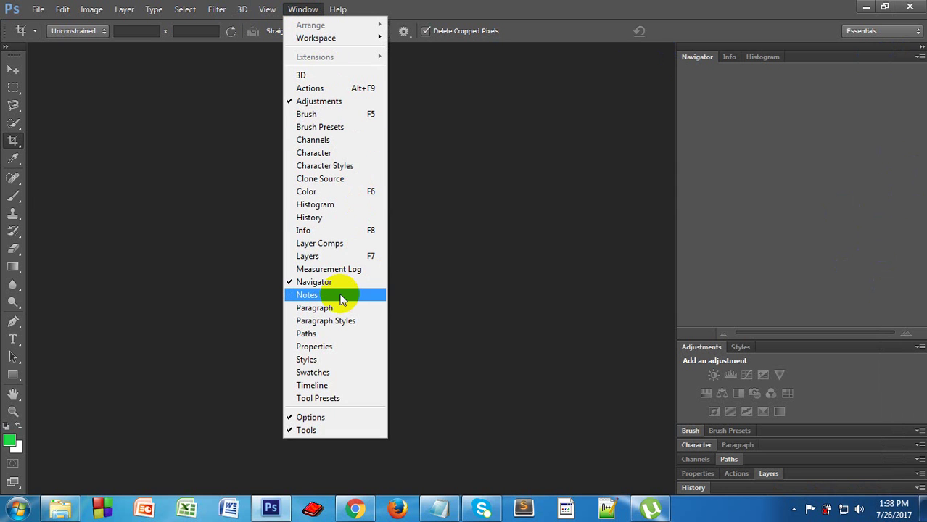
{"action": "left_click", "coordinate": [318, 365]}
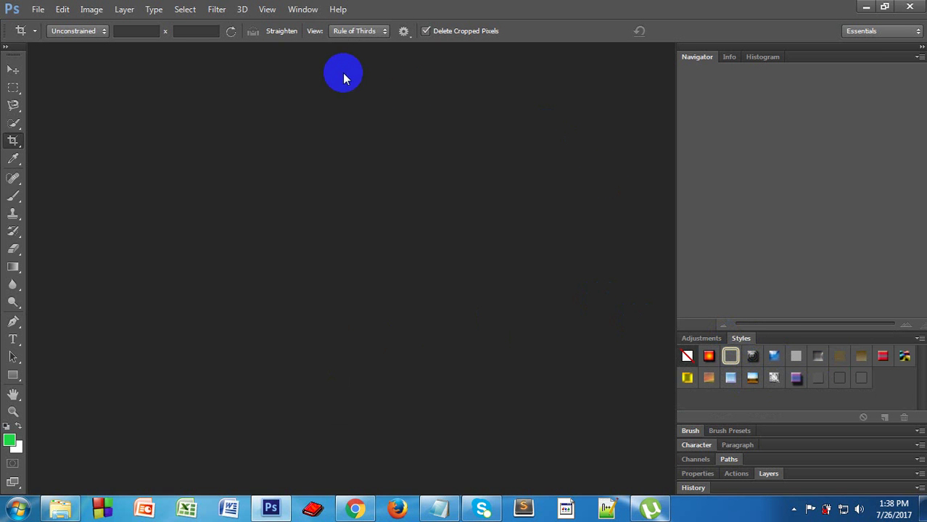
{"action": "left_click", "coordinate": [305, 9]}
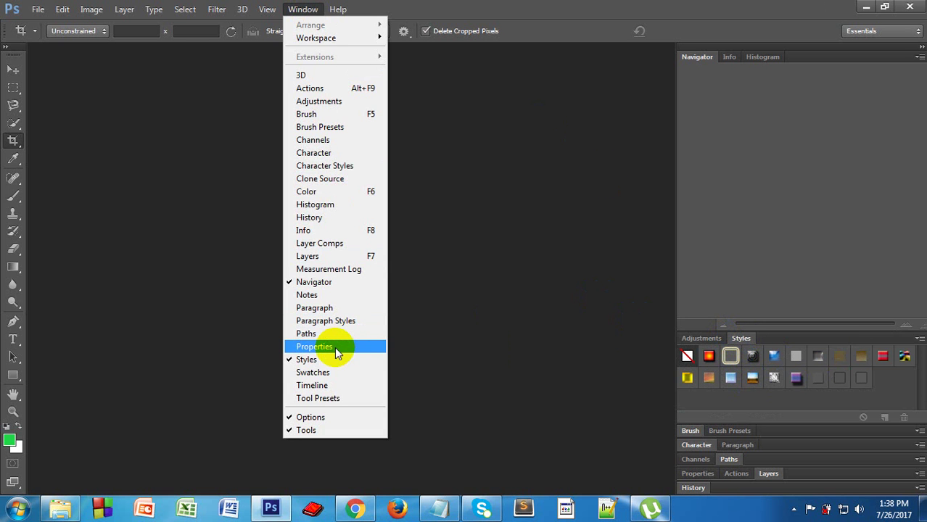
{"action": "left_click", "coordinate": [316, 256]}
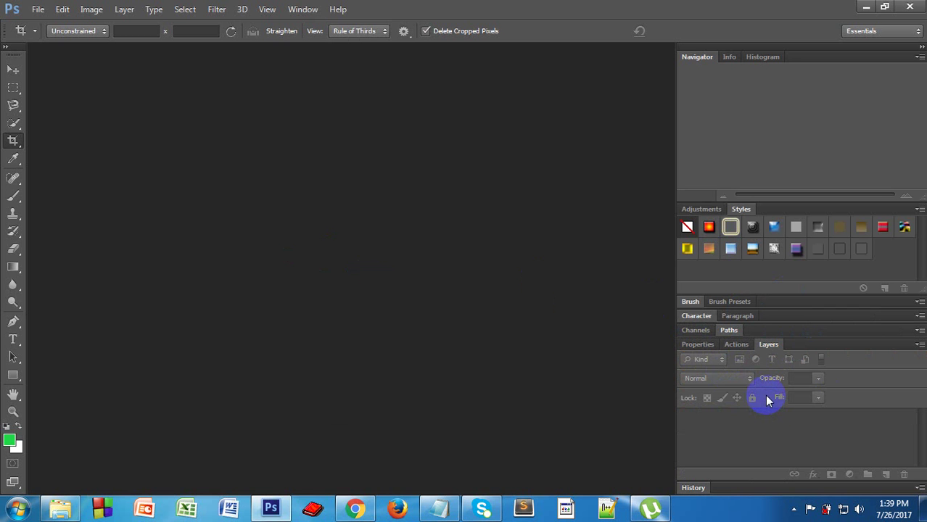
Step: Look through the Actions, Properties and Layers panels, then collapse the panel dock to icons
{"action": "left_click", "coordinate": [736, 344]}
{"action": "left_click", "coordinate": [704, 343]}
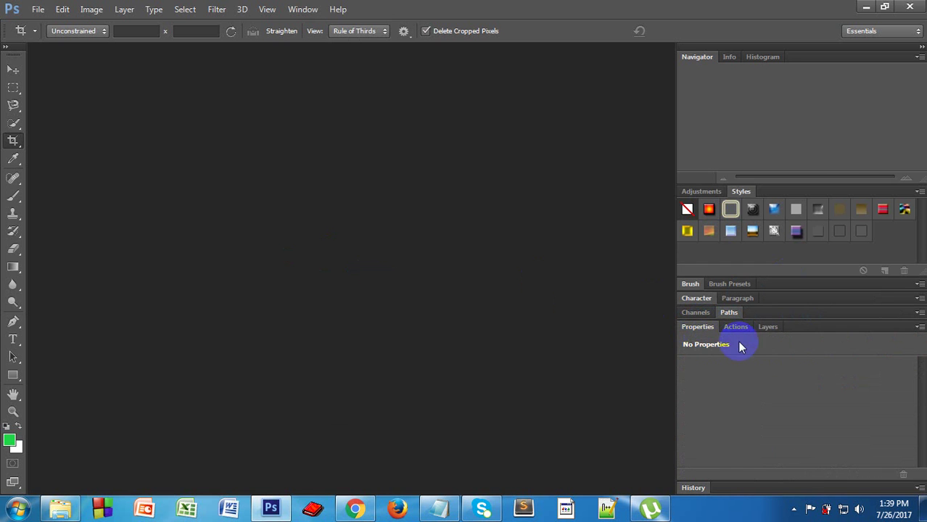
{"action": "left_click", "coordinate": [773, 328]}
{"action": "left_click", "coordinate": [737, 327]}
{"action": "left_click", "coordinate": [696, 327]}
{"action": "left_click", "coordinate": [743, 328]}
{"action": "left_click", "coordinate": [769, 328]}
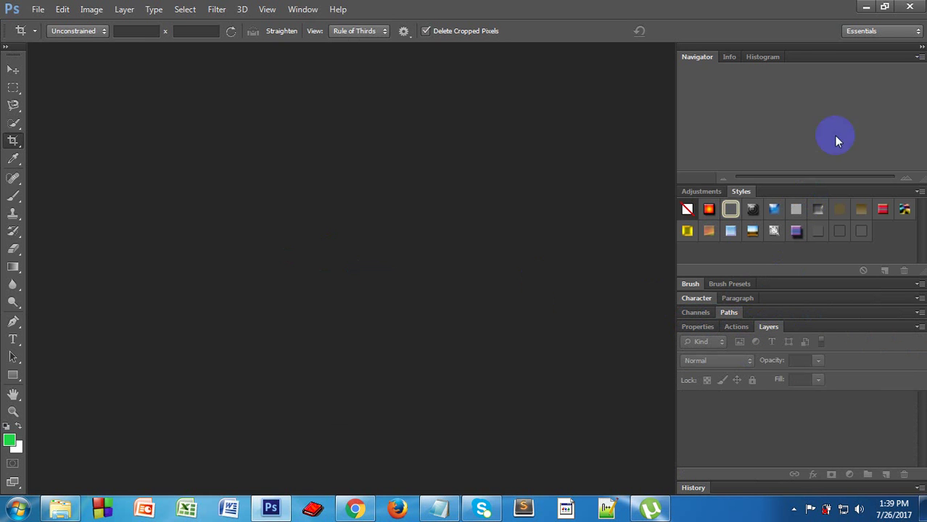
{"action": "left_click", "coordinate": [922, 47]}
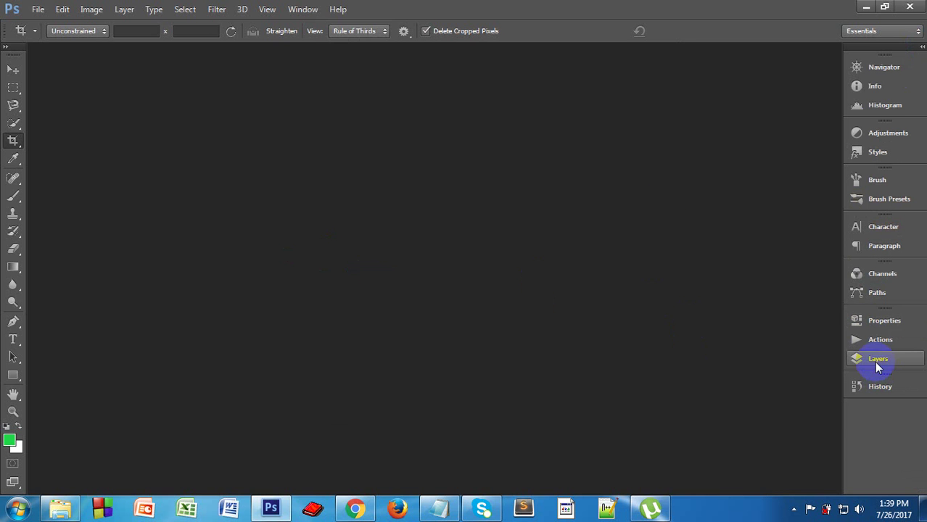
{"action": "left_click", "coordinate": [299, 12]}
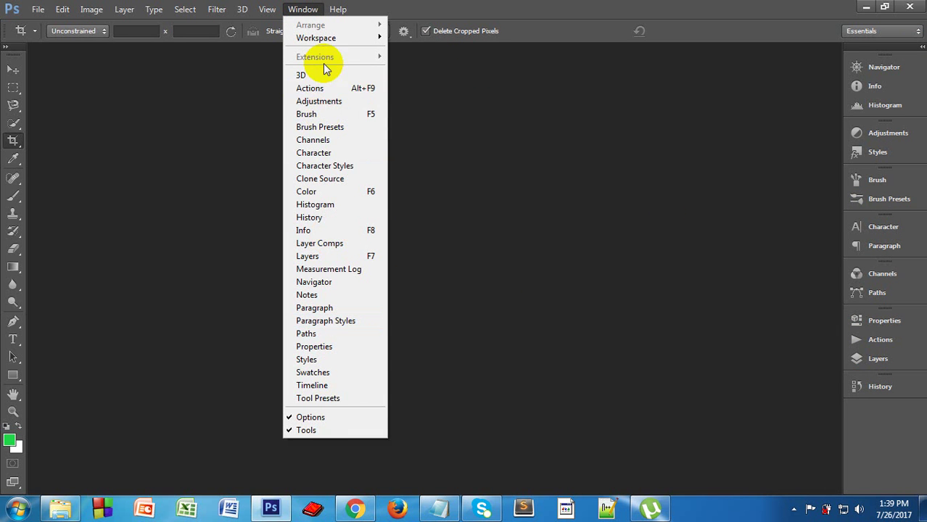
{"action": "left_click", "coordinate": [901, 420]}
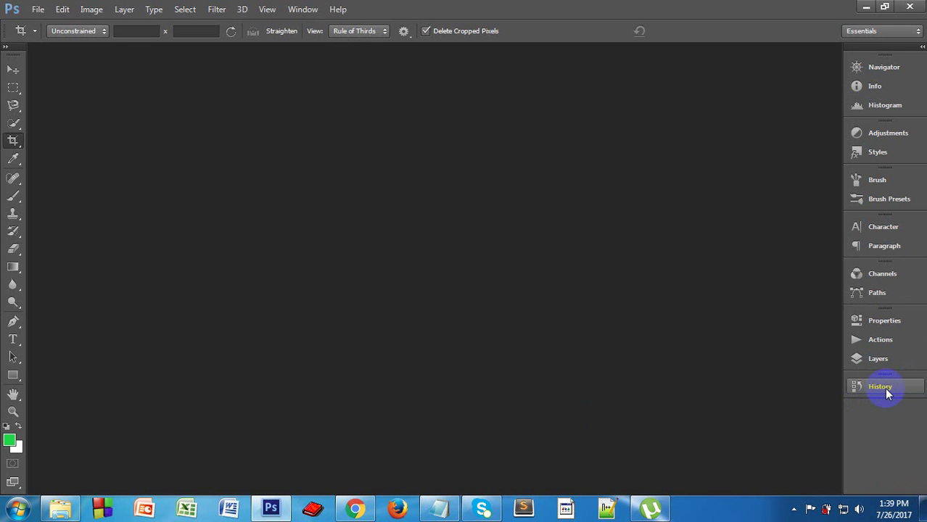
Step: View the History, Layers, Actions, Properties, Paths and Channels panels one after another, and collapse the last one
{"action": "left_click", "coordinate": [880, 389]}
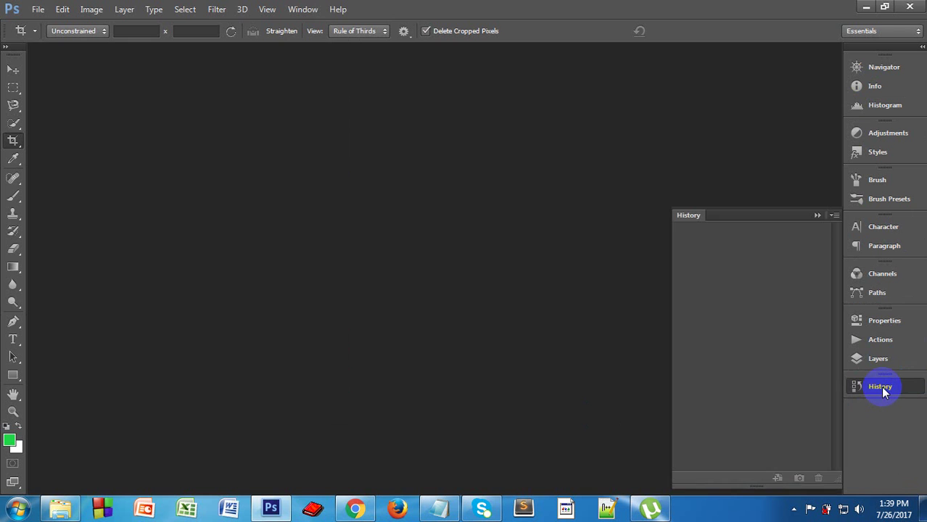
{"action": "left_click", "coordinate": [881, 386]}
{"action": "left_click", "coordinate": [887, 361]}
{"action": "left_click", "coordinate": [883, 341]}
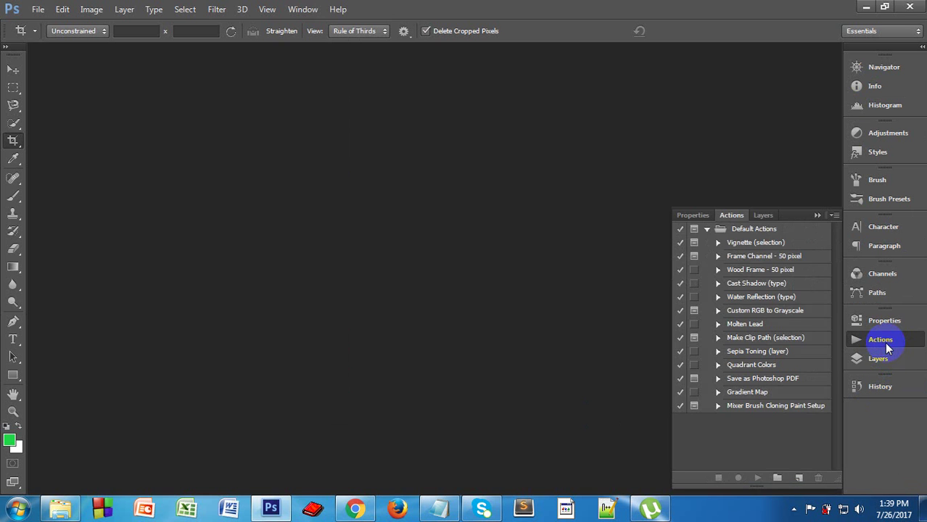
{"action": "left_click", "coordinate": [886, 322]}
{"action": "left_click", "coordinate": [887, 293]}
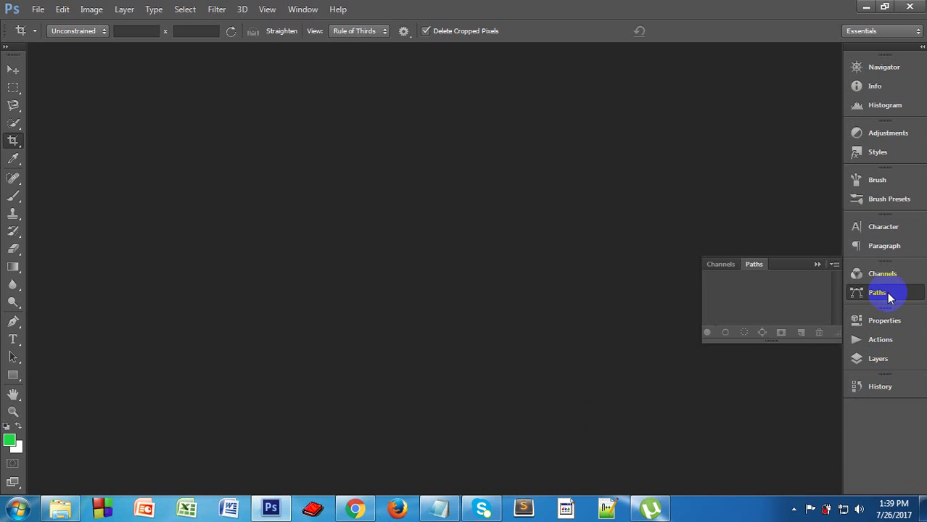
{"action": "left_click", "coordinate": [887, 275]}
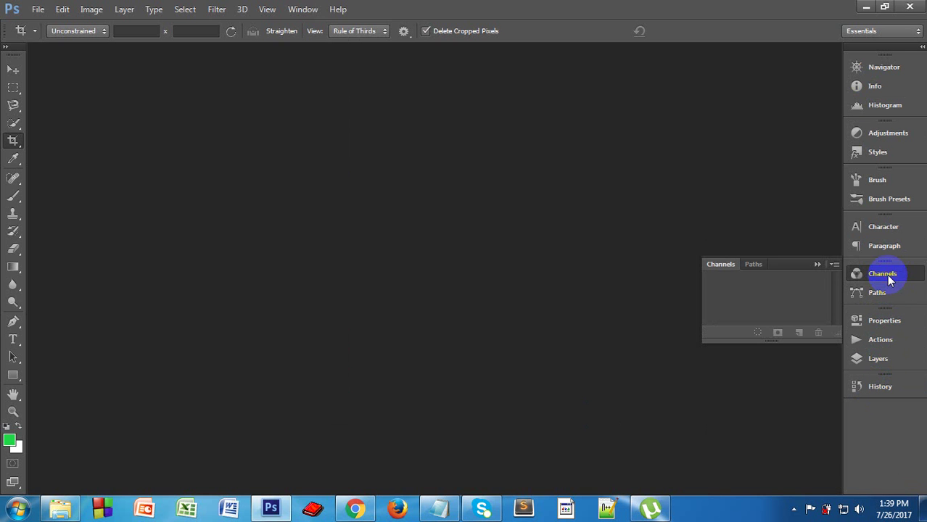
{"action": "left_click", "coordinate": [819, 264]}
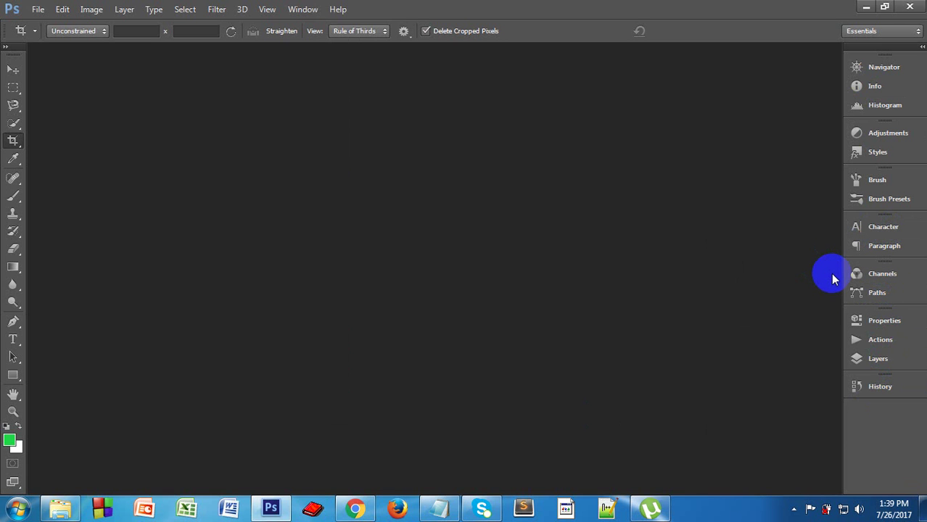